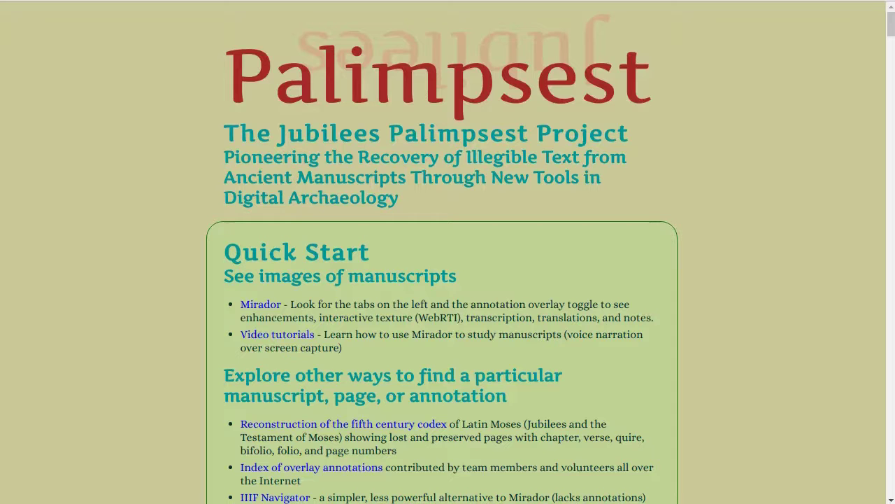
Step: Launch the Mirador viewer from the homepage's Quick Start links
left_click(263, 305)
Step: Add the Ambrosiana_C73inf (Latin Moses) manuscript from Mirador's object list
left_click(265, 308)
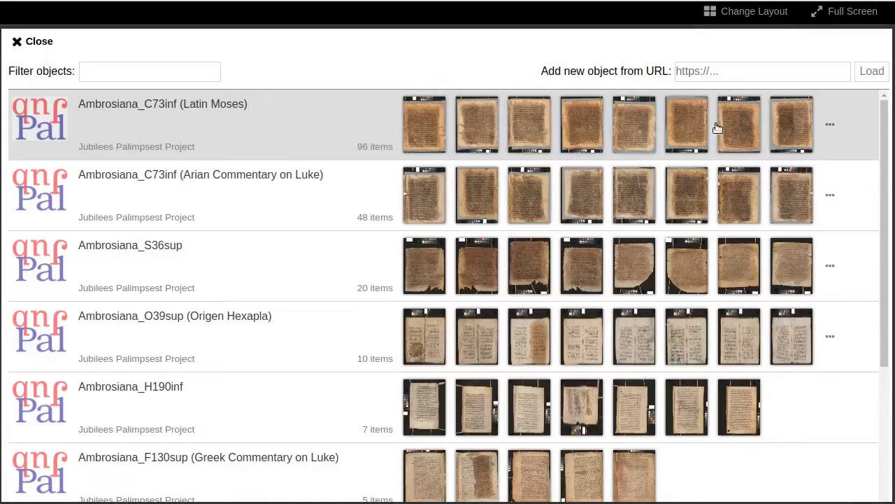
left_click(234, 132)
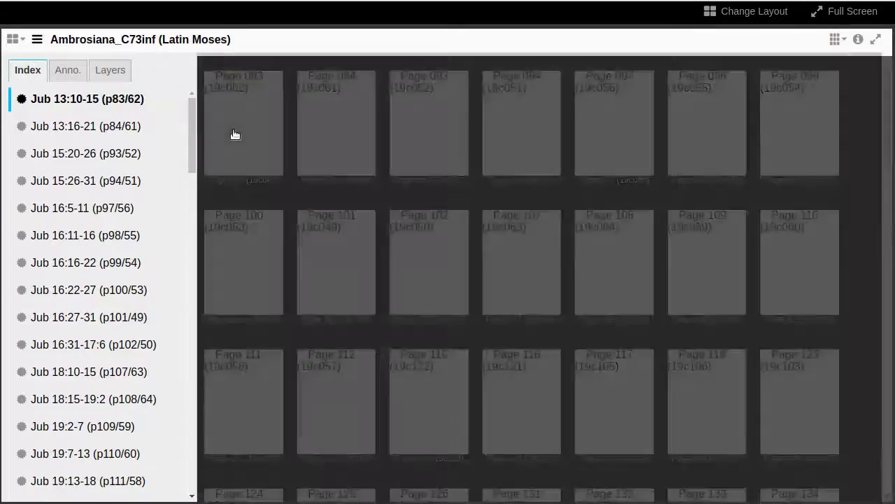
scroll(535, 276, "down", 5)
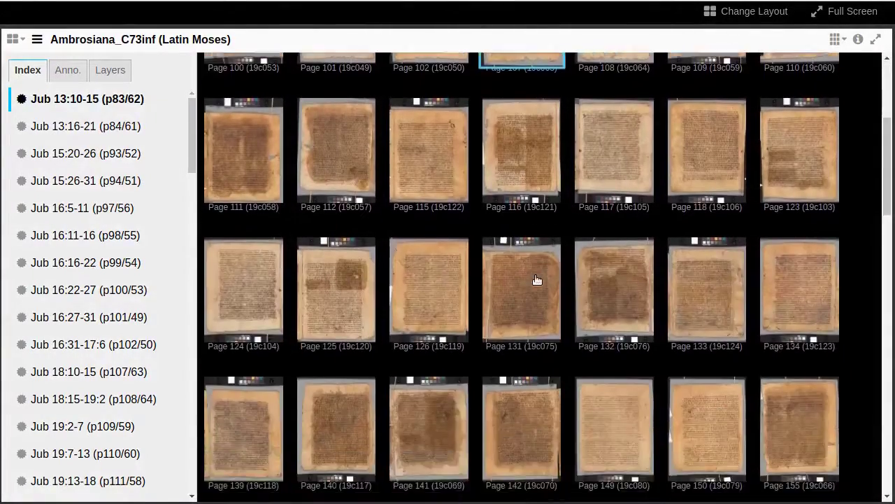
scroll(536, 280, "down", 2)
scroll(512, 214, "up", 7)
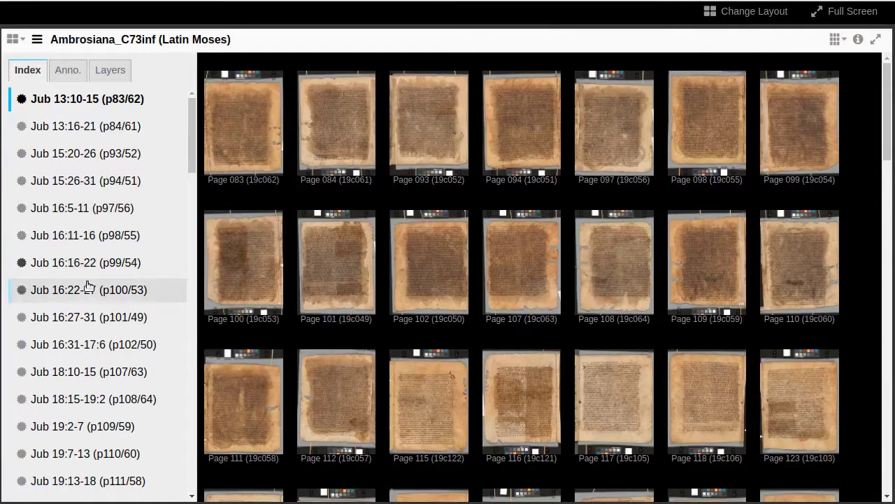
Step: Show Page 083 (Jub 13:10-15) from the index and zoom in on its text
left_click(133, 110)
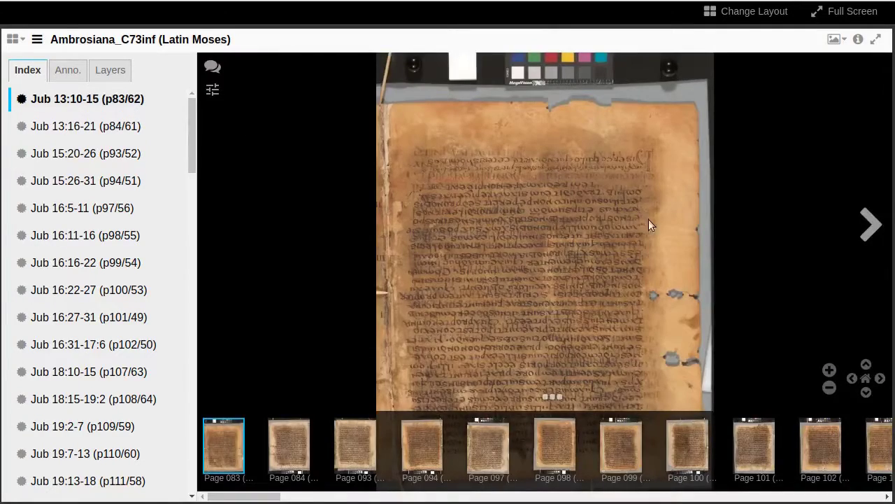
left_click(587, 240)
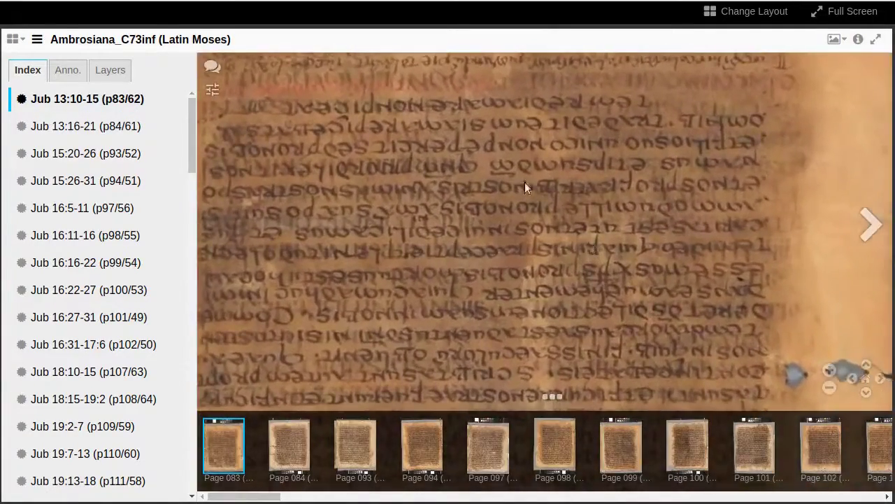
left_click_drag(454, 137, 533, 323)
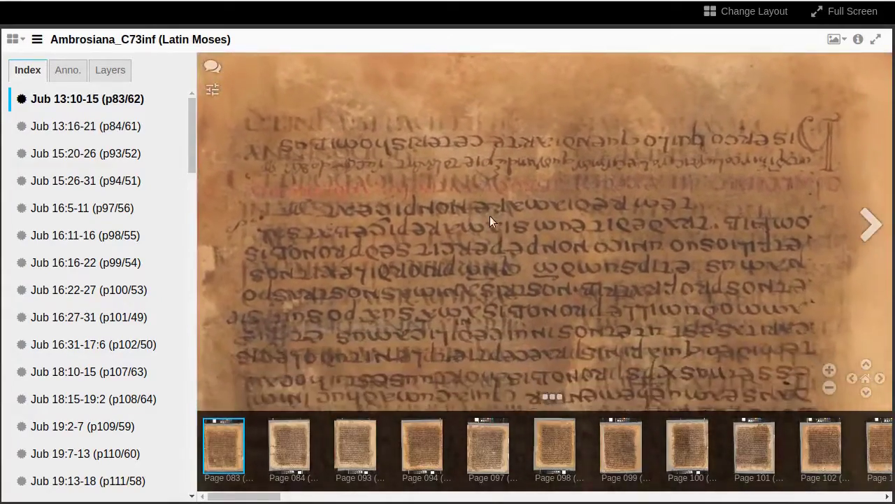
scroll(490, 217, "down", 3)
Step: Browse forward to Page 094 and back with arrows and filmstrip, returning to Page 083
left_click(870, 224)
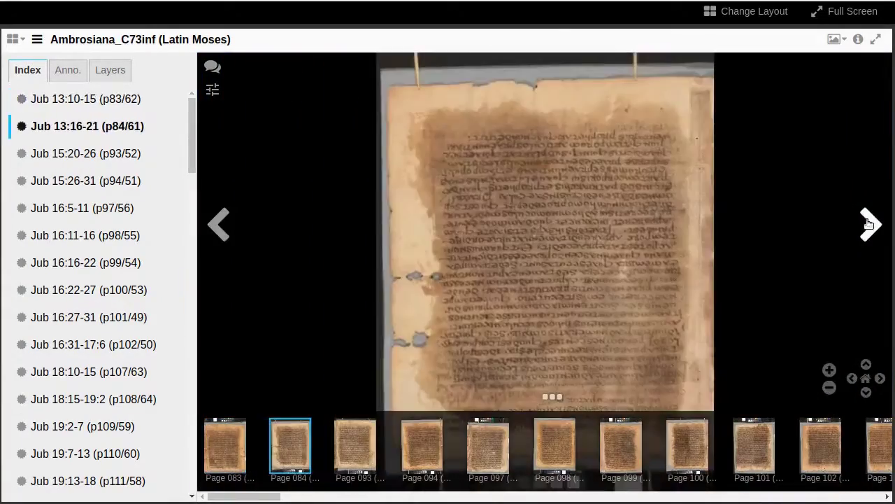
left_click(870, 224)
left_click(869, 224)
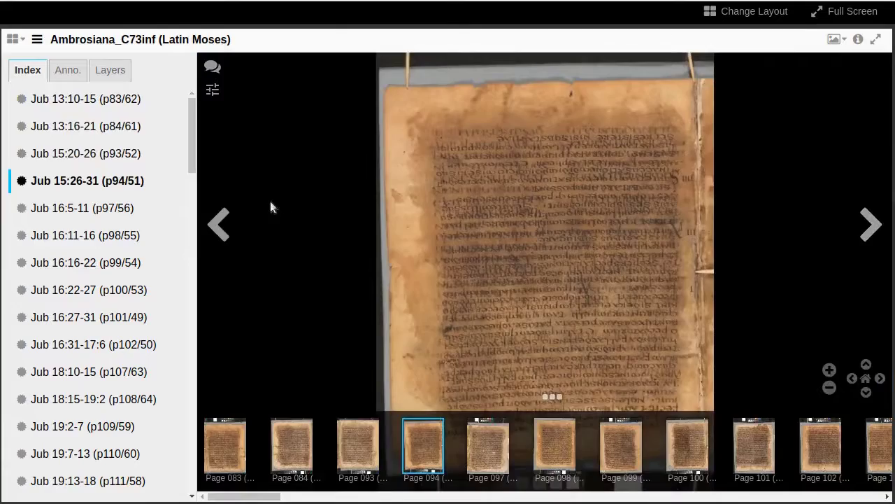
left_click(219, 224)
left_click(219, 223)
left_click(219, 224)
left_click(292, 442)
left_click(356, 443)
left_click(422, 443)
left_click(224, 443)
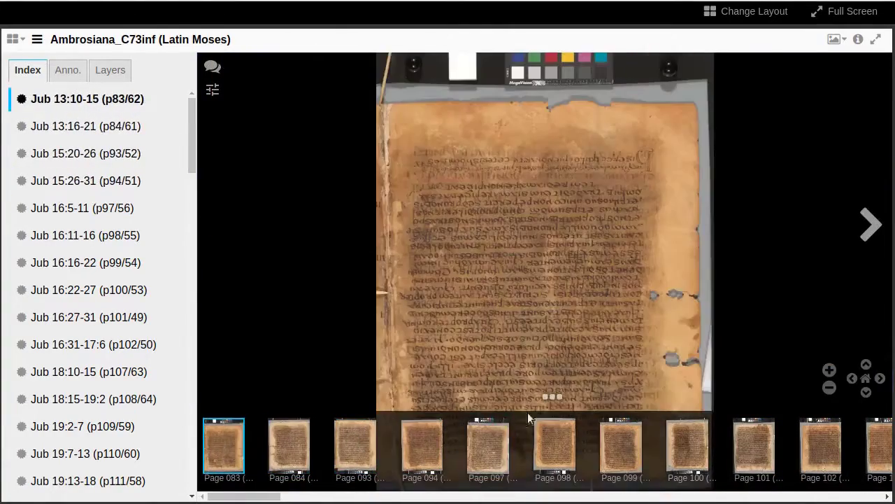
left_click(554, 395)
left_click(562, 483)
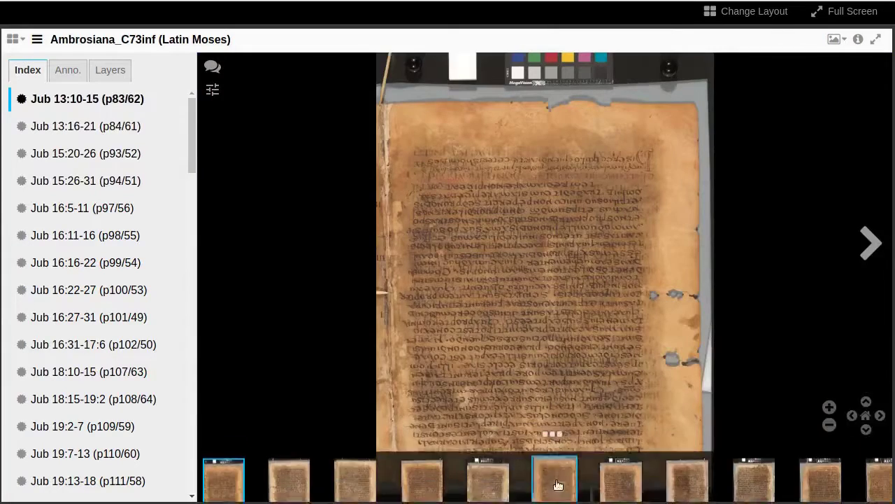
Step: Collapse the filmstrip and magnify the large letters in Page 083's top lines
left_click(548, 398)
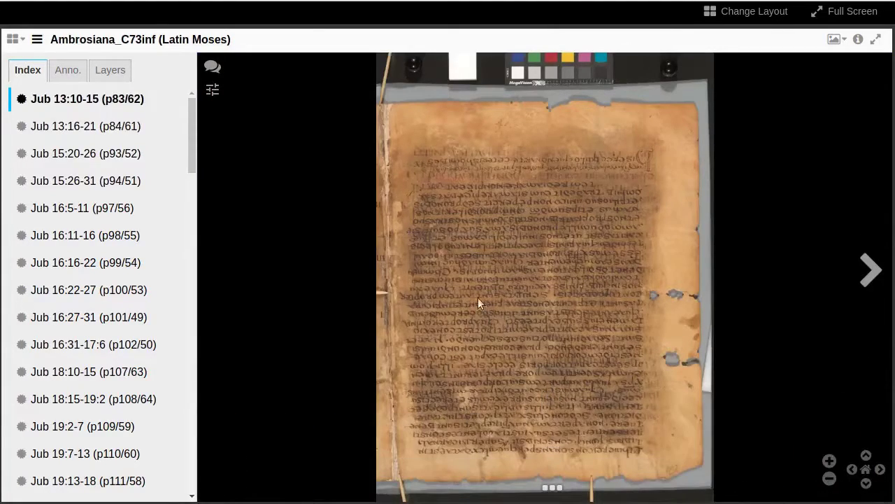
scroll(496, 151, "up", 5)
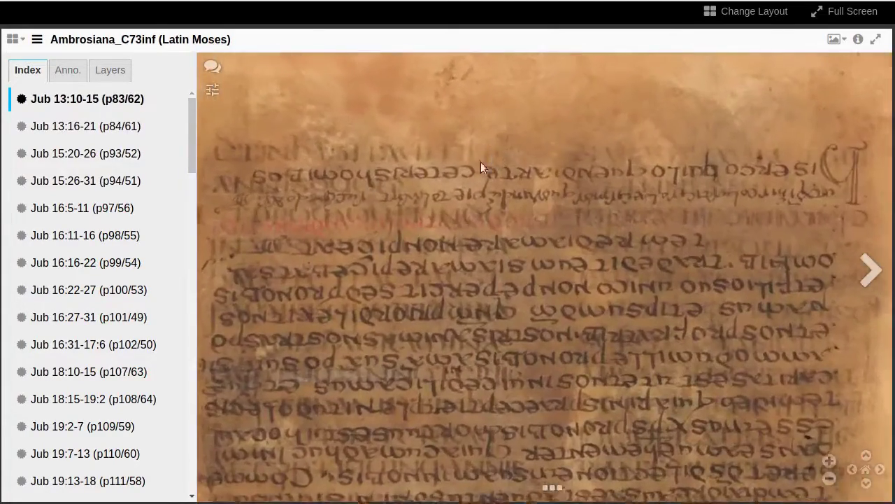
scroll(420, 190, "down", 4)
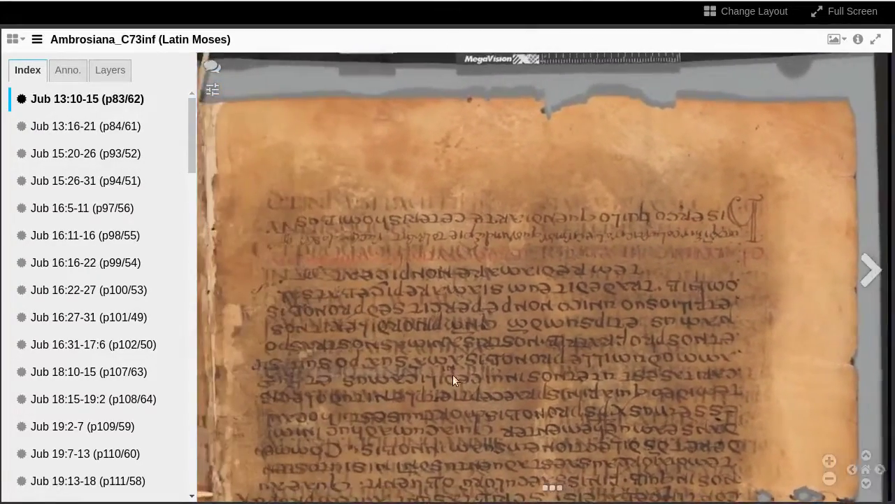
left_click_drag(454, 382, 400, 274)
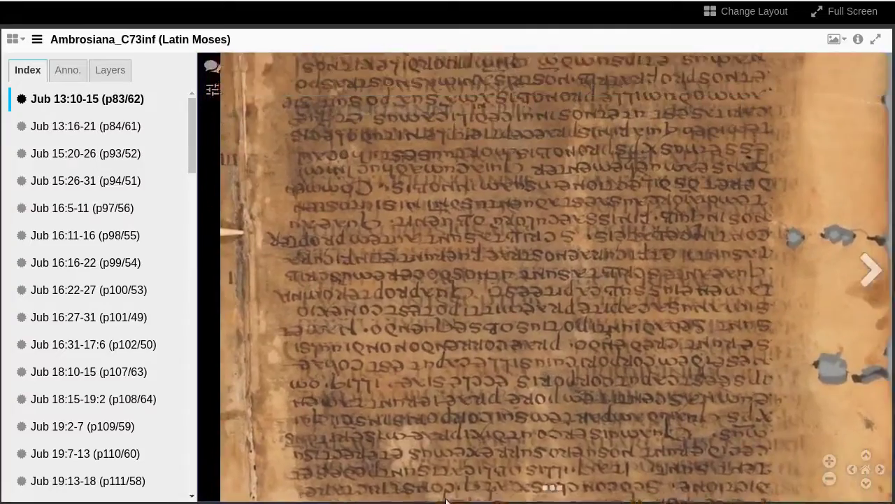
scroll(302, 135, "up", 5)
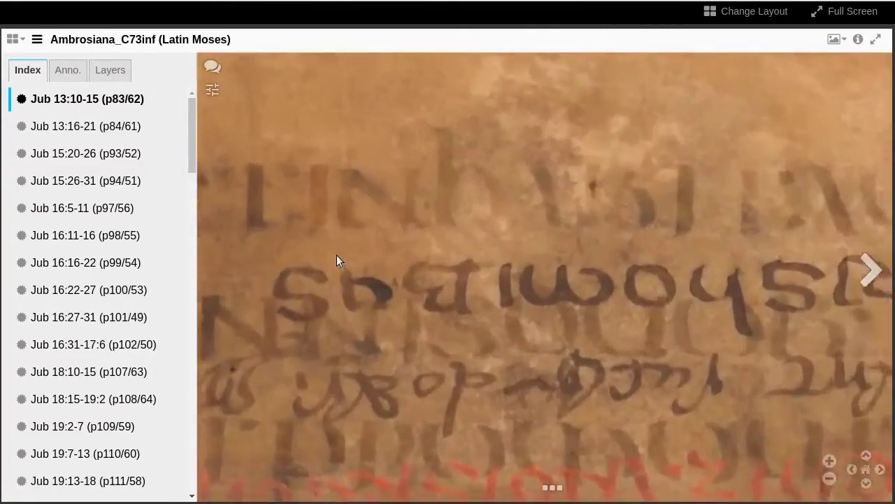
left_click_drag(336, 256, 517, 279)
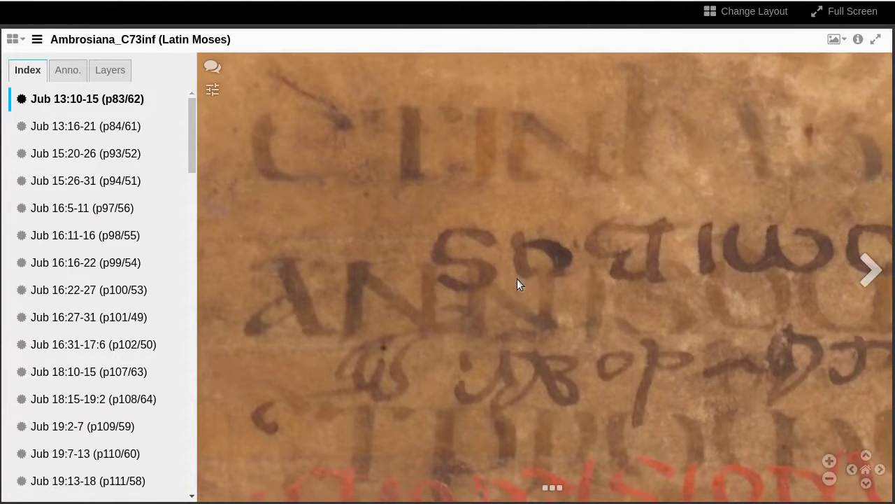
Step: Make the Accurate Color Raking NE, Raking SE and Transmissive layers visible
left_click(108, 72)
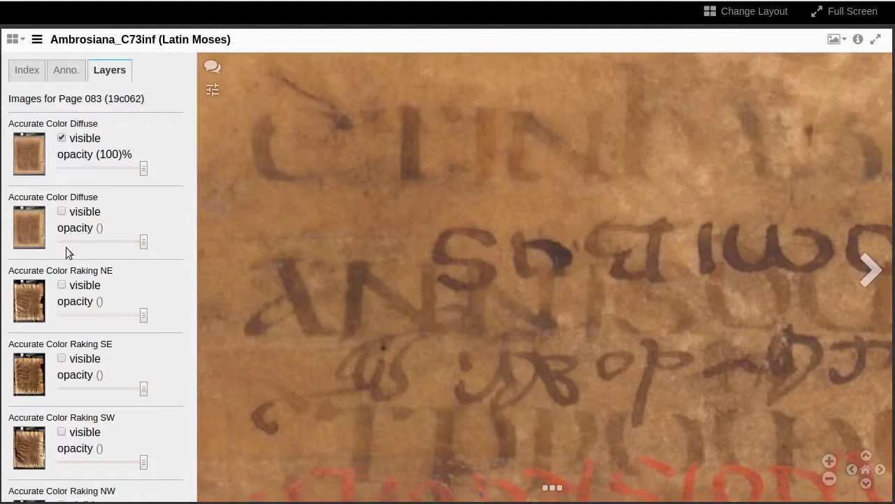
left_click(61, 286)
left_click(61, 358)
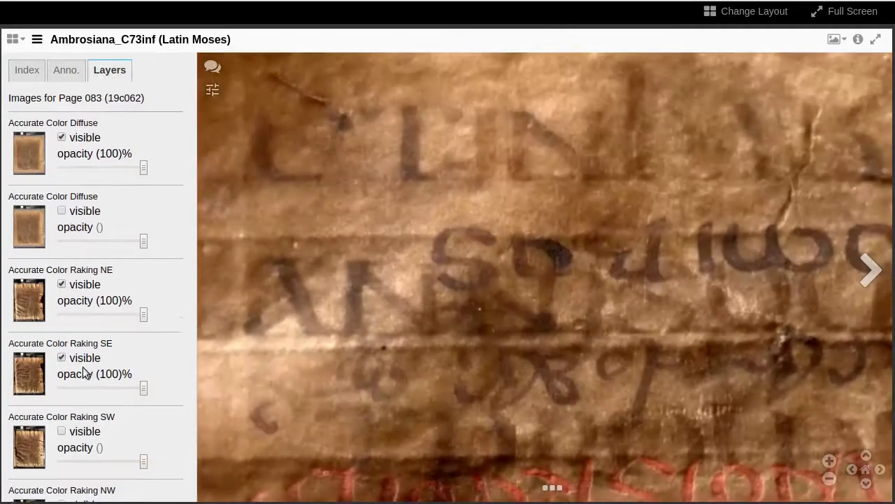
scroll(83, 372, "down", 3)
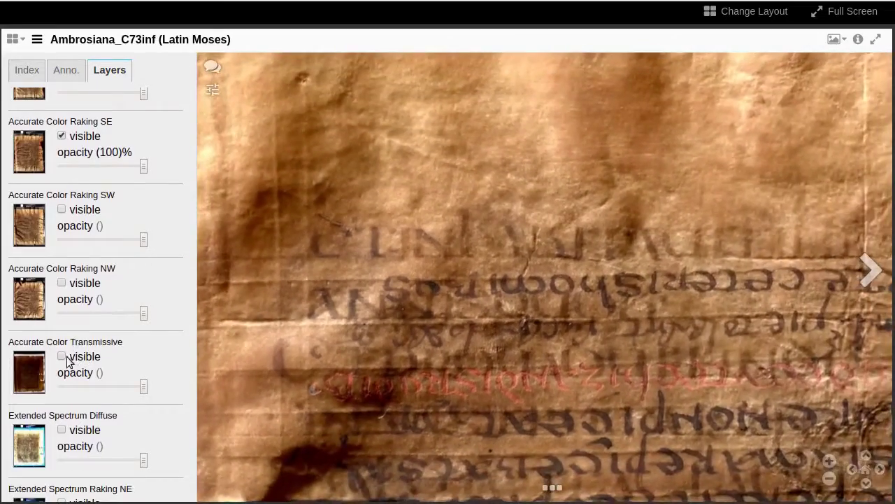
left_click(61, 357)
scroll(681, 357, "down", 3)
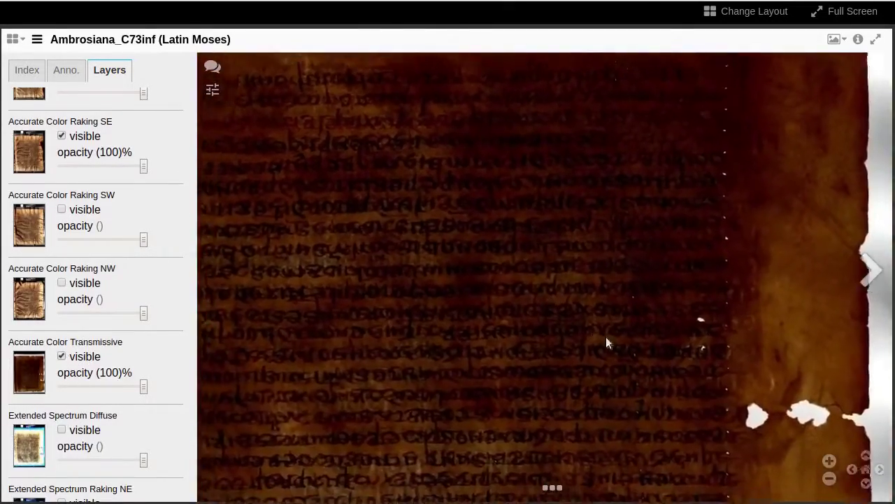
left_click_drag(606, 342, 656, 382)
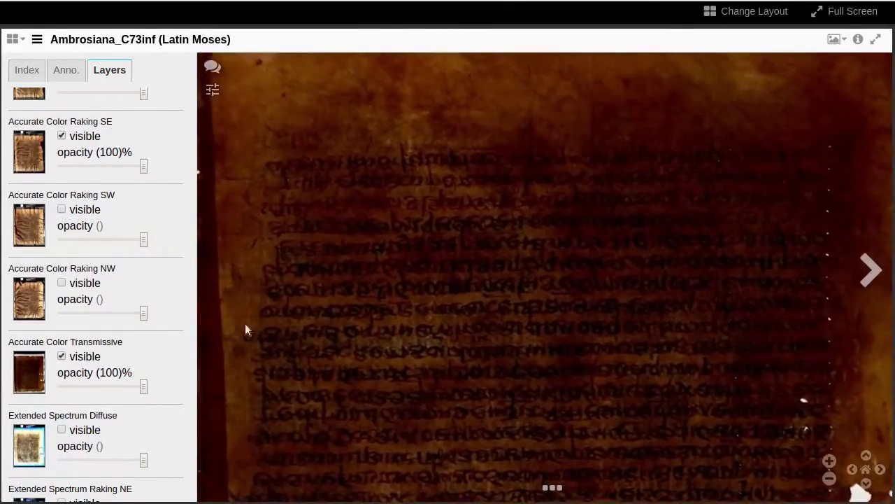
scroll(96, 381, "down", 3)
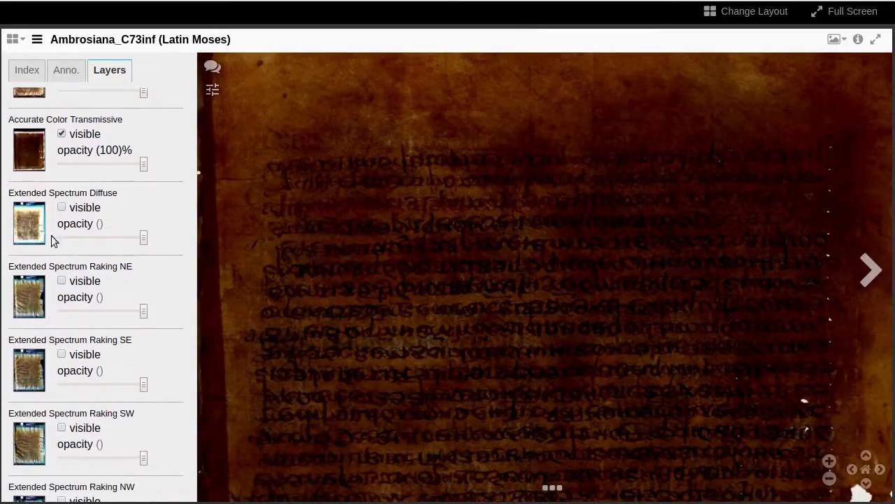
Step: Make the Extended Spectrum Diffuse and KTK Ruby Diffuse layers visible
left_click(61, 208)
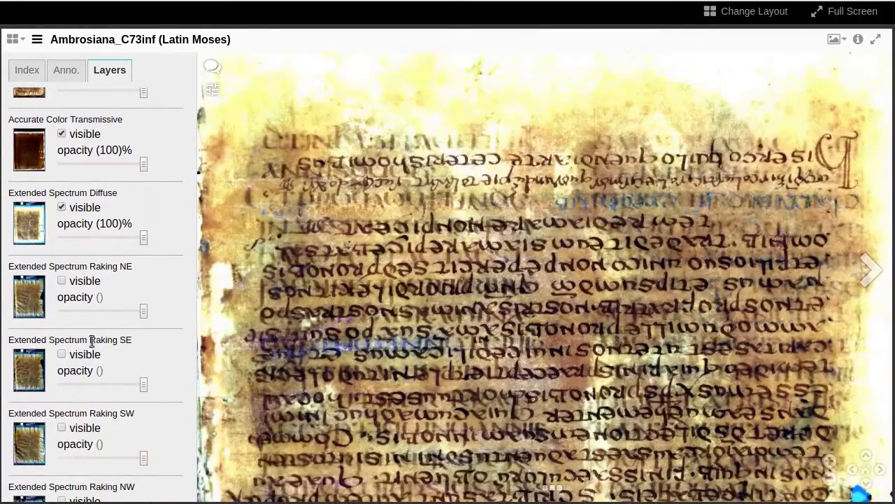
scroll(88, 347, "down", 1)
scroll(85, 352, "down", 3)
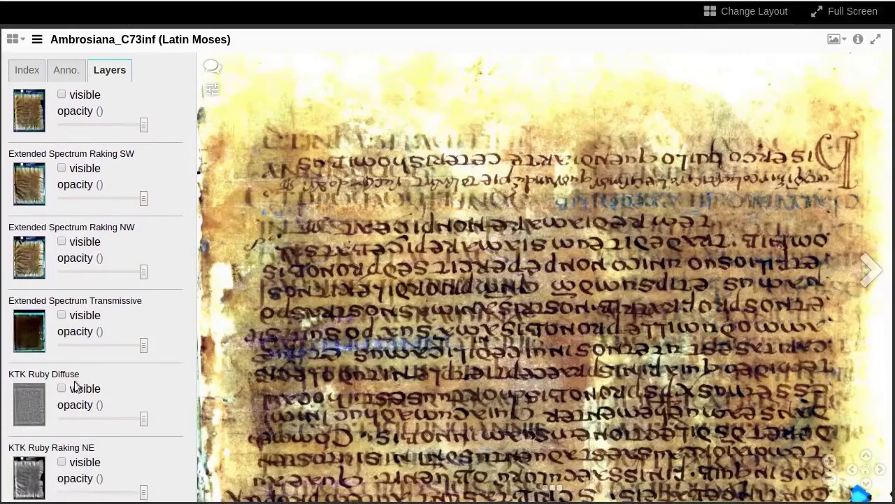
left_click(61, 389)
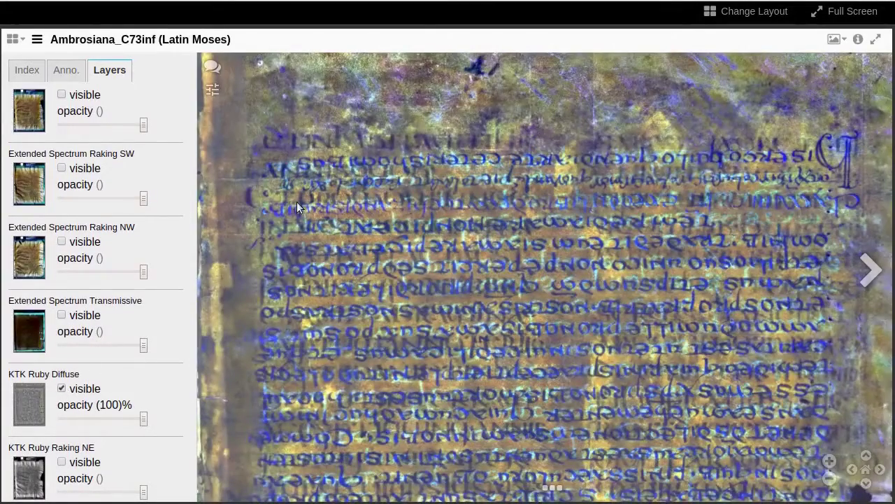
scroll(297, 207, "up", 5)
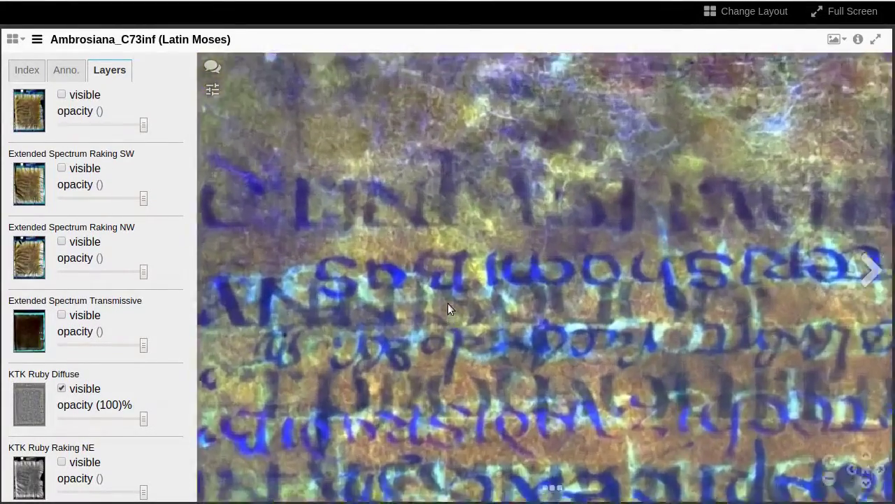
scroll(448, 310, "up", 2)
left_click_drag(446, 306, 577, 239)
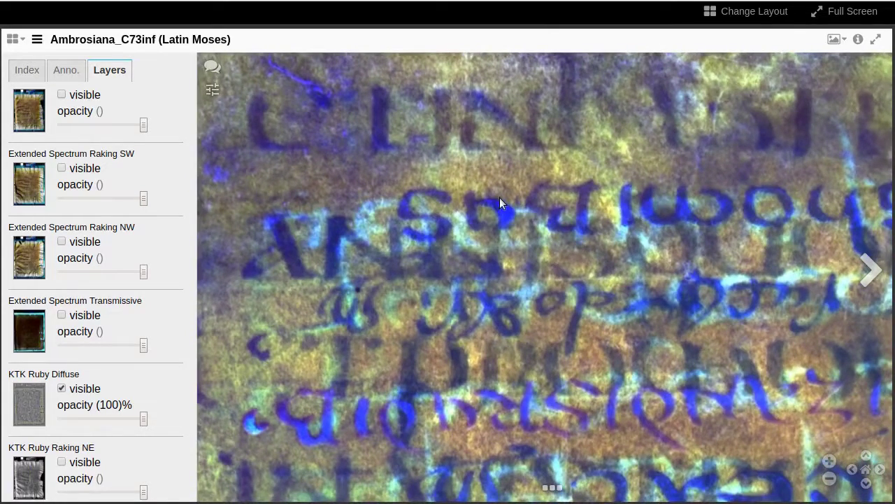
Step: Turn on the Ceriani1861 layer and bring the FRAGMENTA PARVAE GENESIS heading into view
scroll(55, 418, "down", 5)
scroll(54, 418, "down", 2)
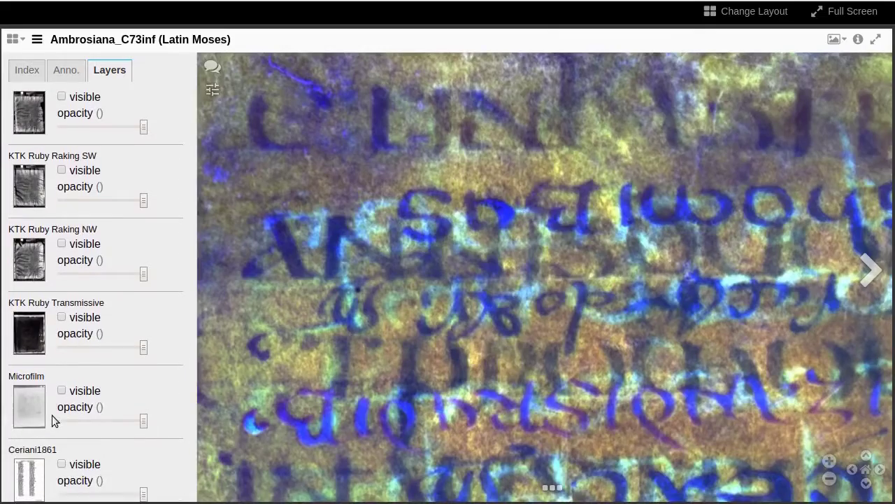
left_click(61, 464)
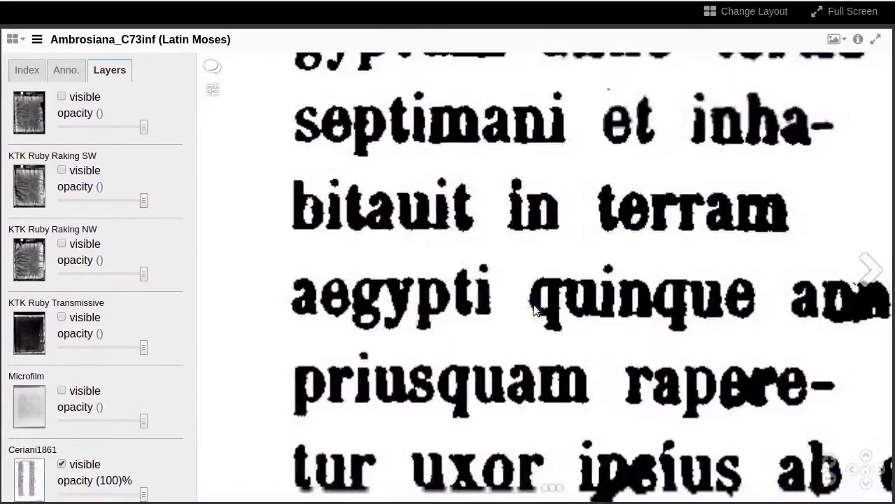
scroll(526, 292, "down", 3)
scroll(526, 292, "down", 3)
left_click_drag(530, 234, 529, 334)
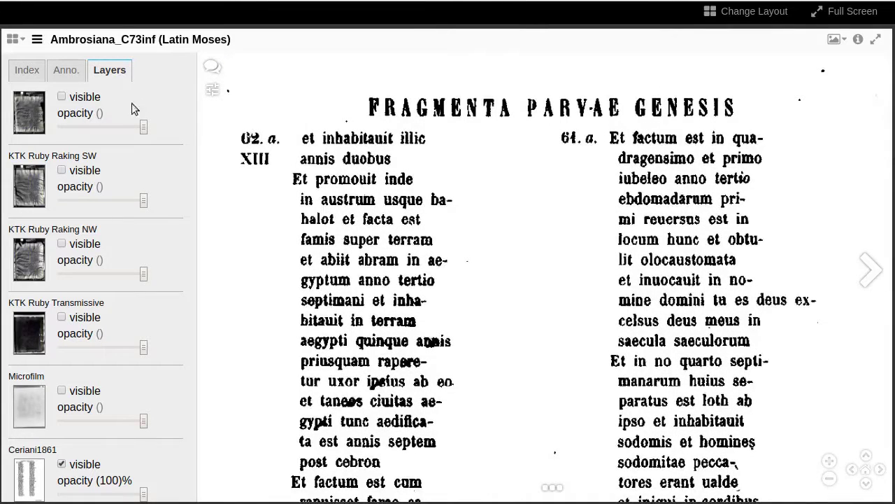
left_click(67, 73)
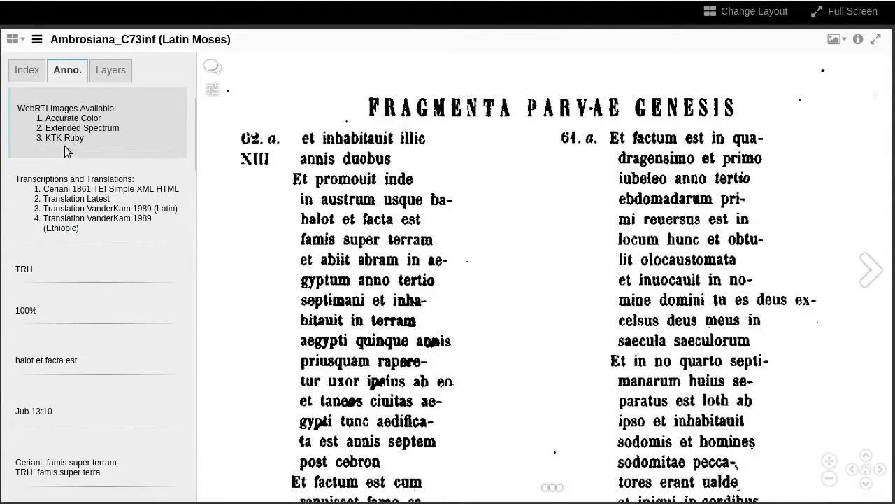
left_click(61, 120)
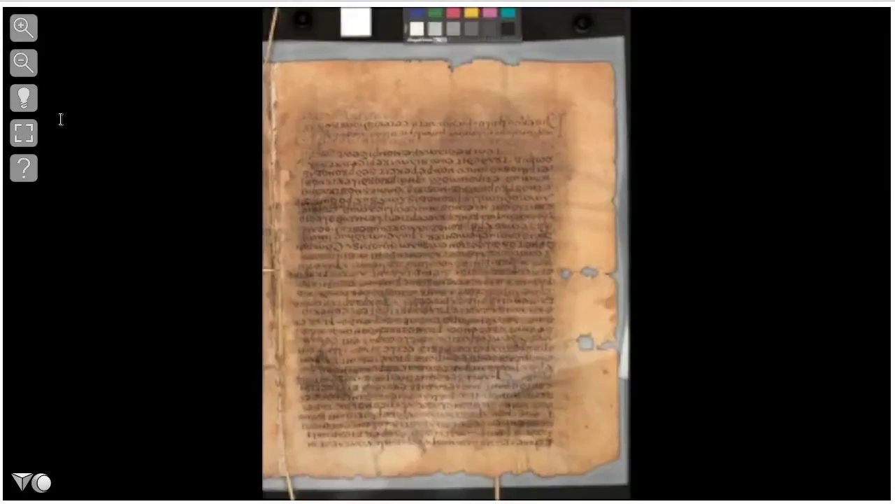
scroll(388, 194, "up", 3)
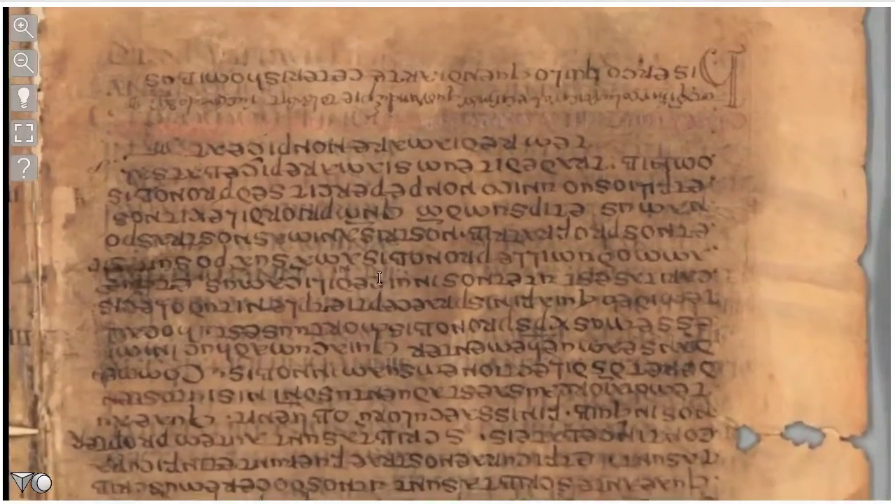
left_click_drag(381, 181, 386, 321)
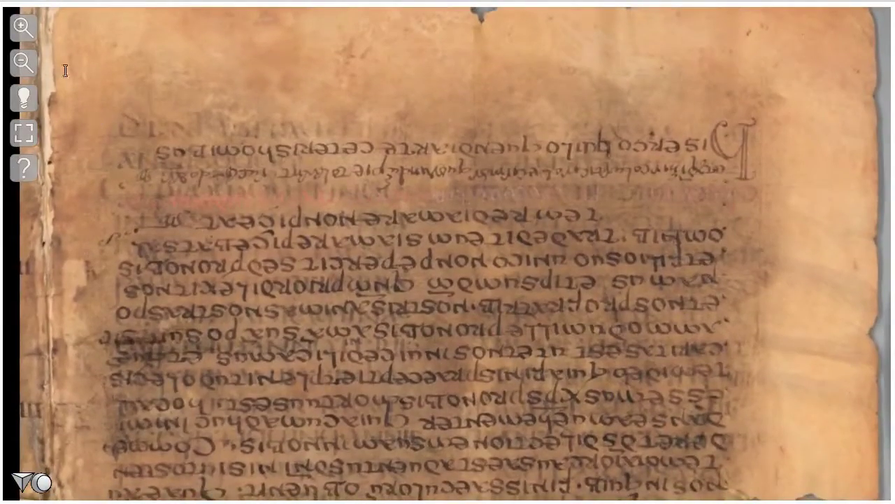
scroll(45, 65, "down", 2)
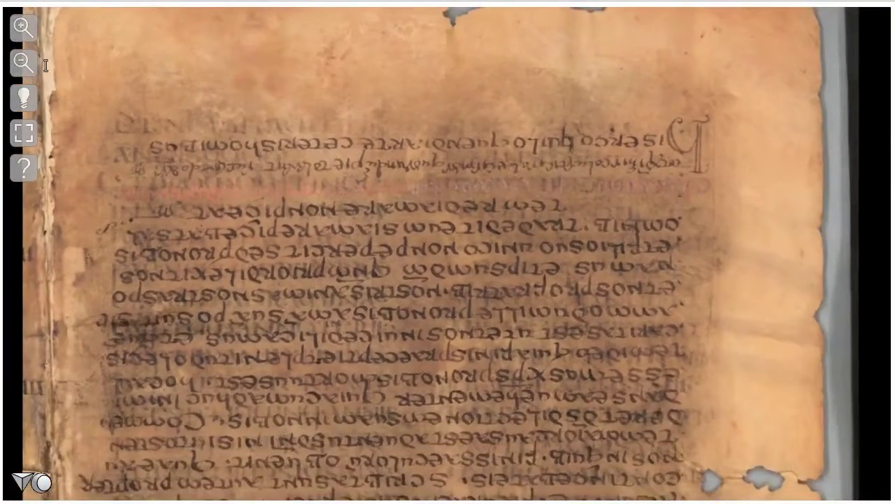
left_click(24, 98)
left_click_drag(176, 258, 803, 94)
left_click_drag(825, 66, 100, 436)
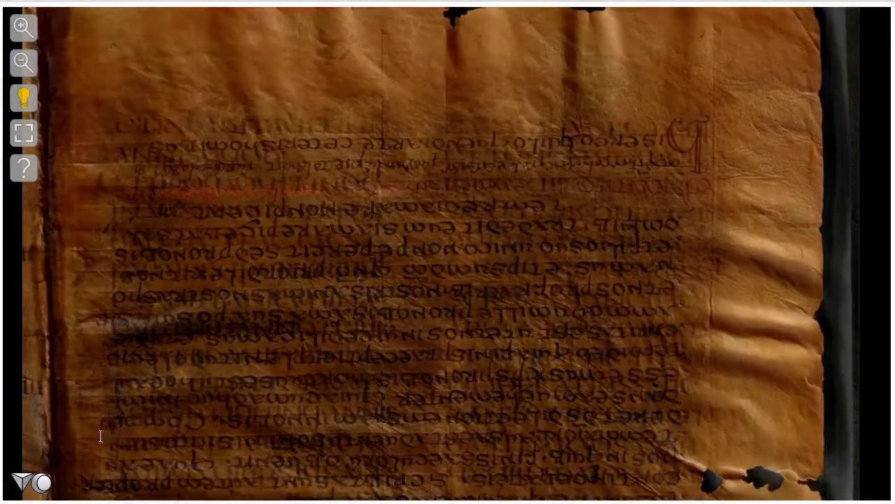
left_click_drag(42, 333, 28, 4)
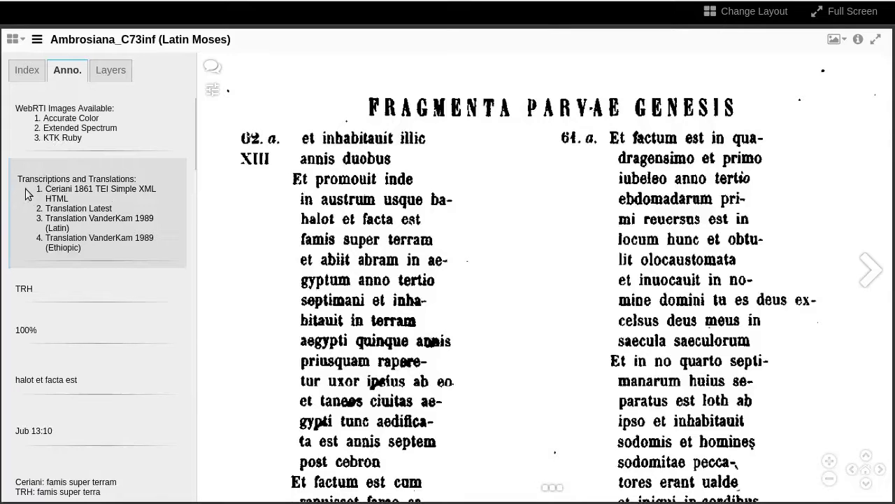
left_click(126, 189)
scroll(224, 184, "up", 3)
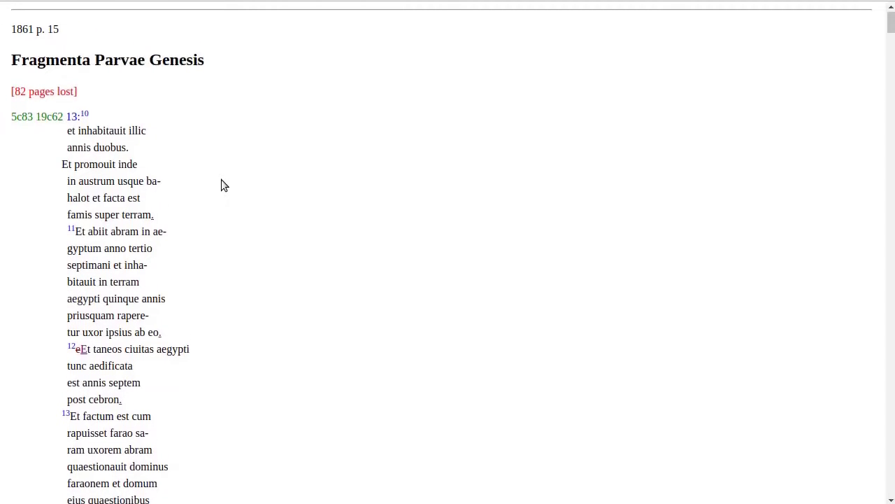
scroll(222, 181, "down", 4)
scroll(221, 181, "up", 2)
scroll(224, 185, "up", 2)
key("ctrl+w")
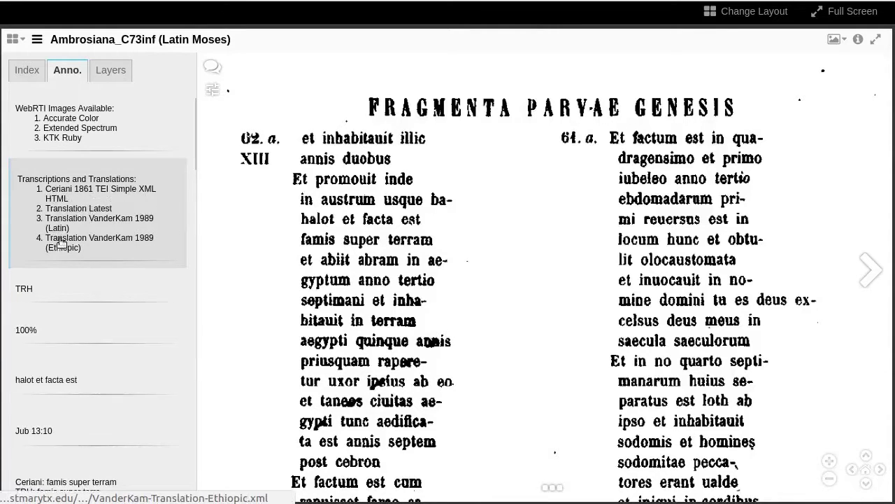
left_click(60, 231)
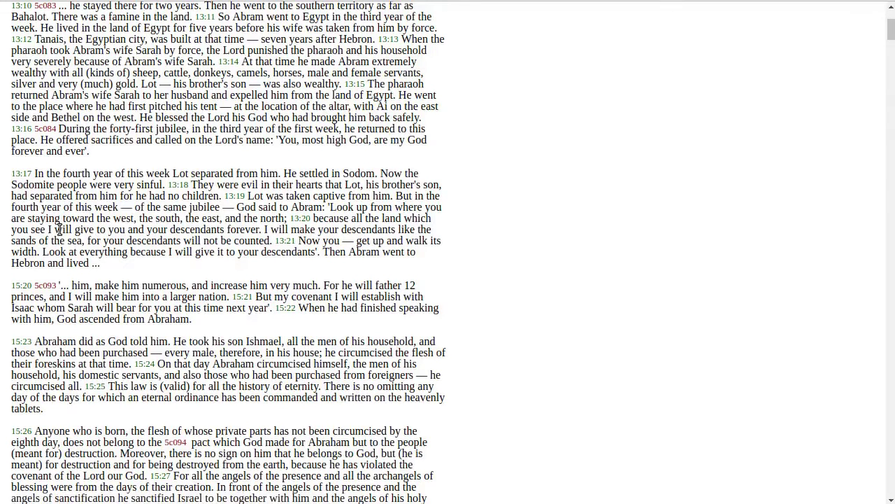
key("ctrl+w")
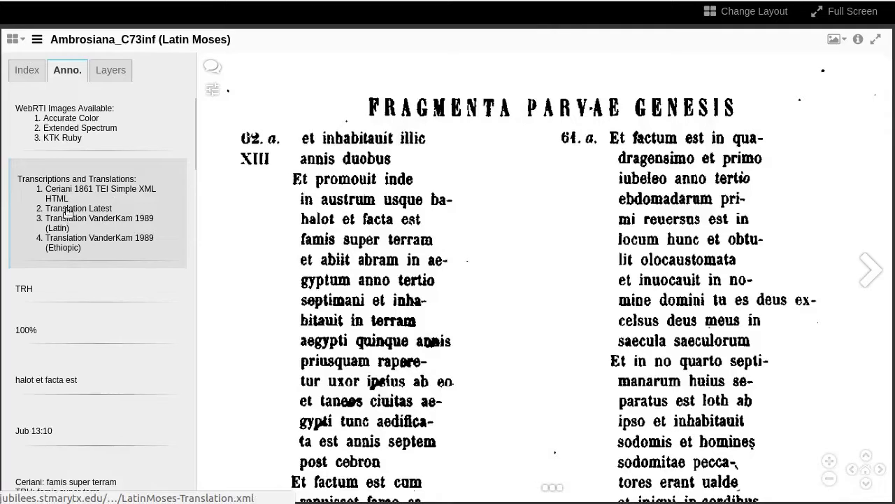
left_click(68, 210)
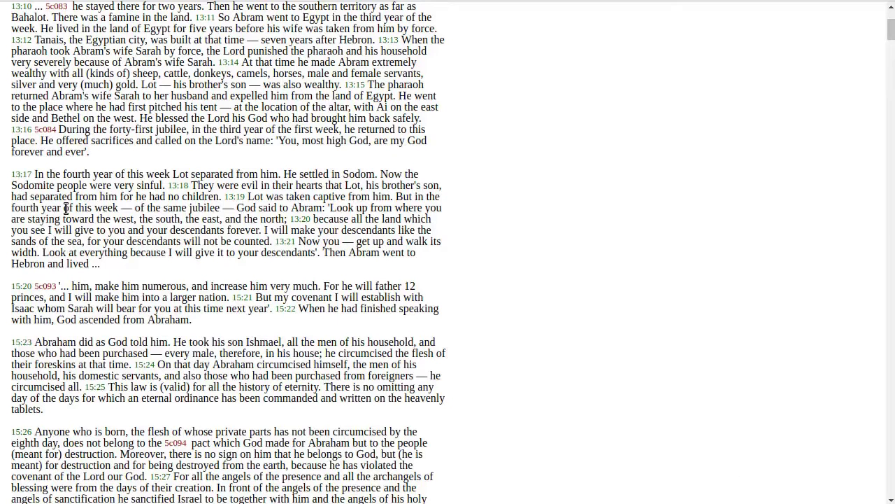
key("ctrl+w")
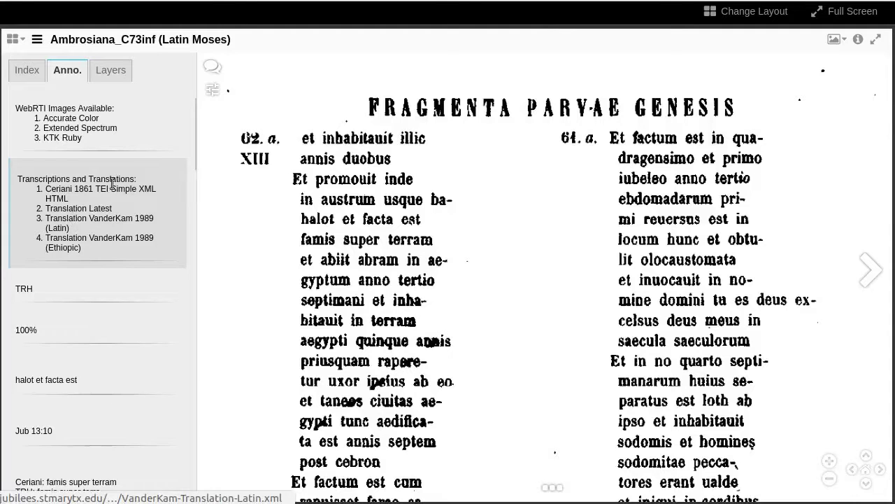
Step: Toggle the first Accurate Color Diffuse layer off and on, then enable the second one
left_click(112, 71)
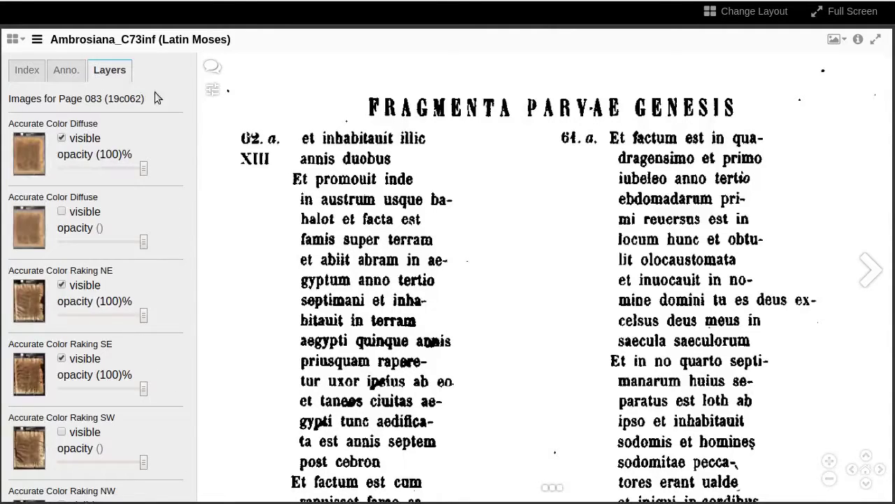
left_click(63, 141)
left_click(63, 142)
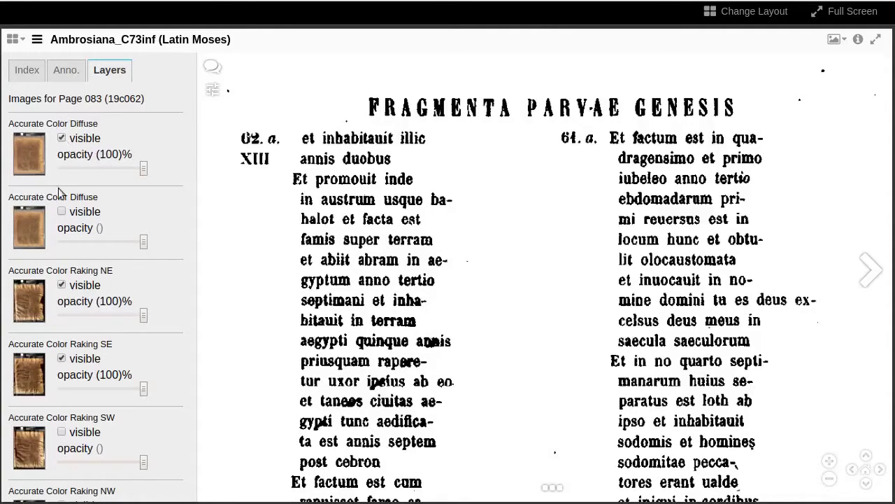
left_click(62, 212)
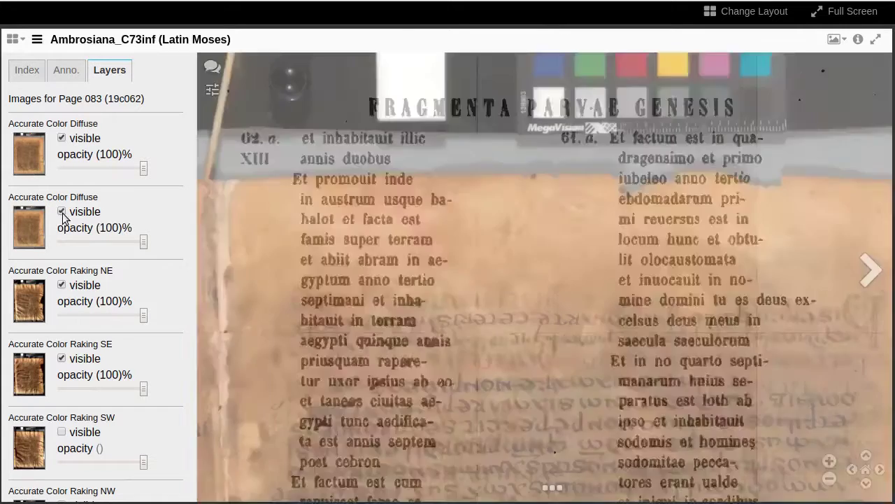
left_click(70, 73)
scroll(94, 330, "down", 5)
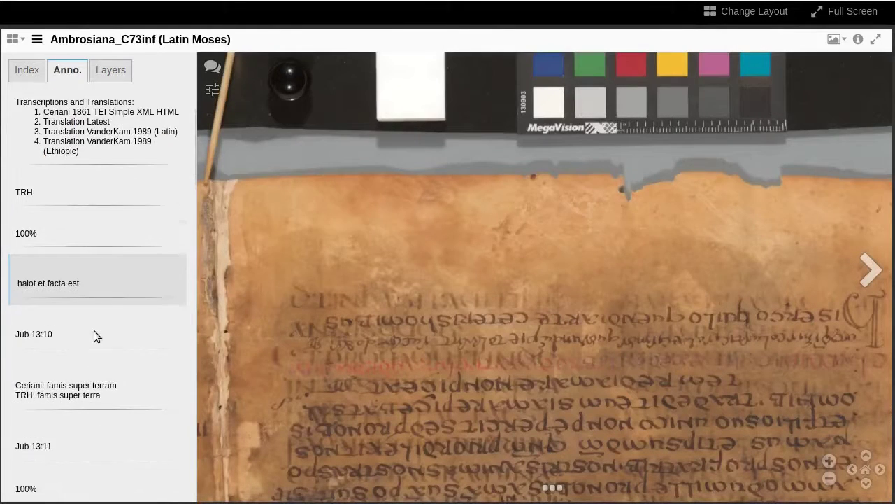
scroll(94, 330, "down", 3)
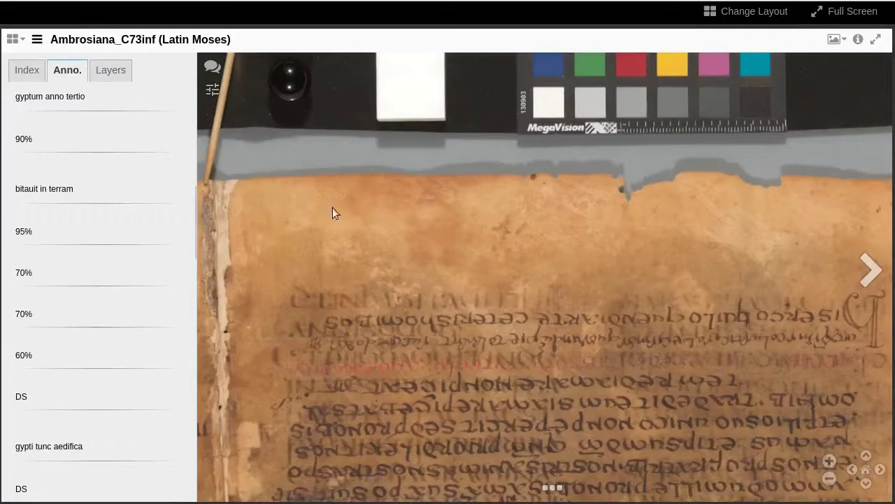
Step: Turn on annotation boxes and read line transcriptions such as 'halot et facta est'
left_click(211, 68)
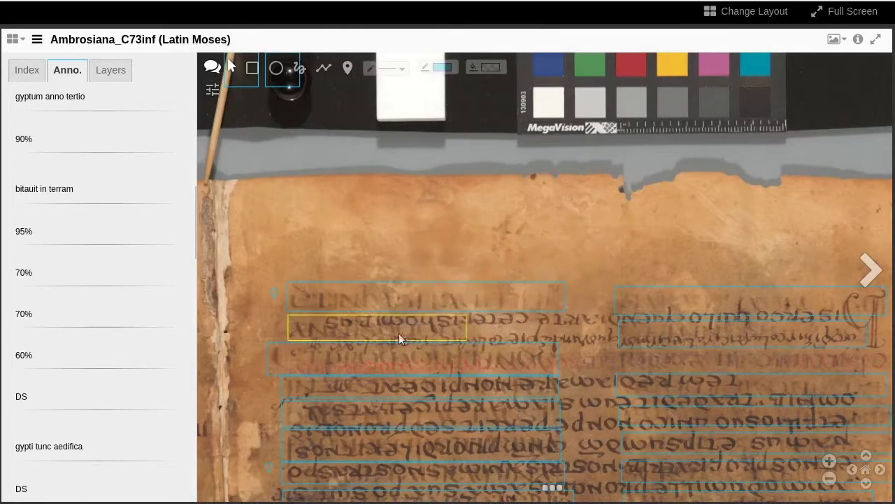
mouse_move(396, 415)
scroll(397, 406, "down", 3)
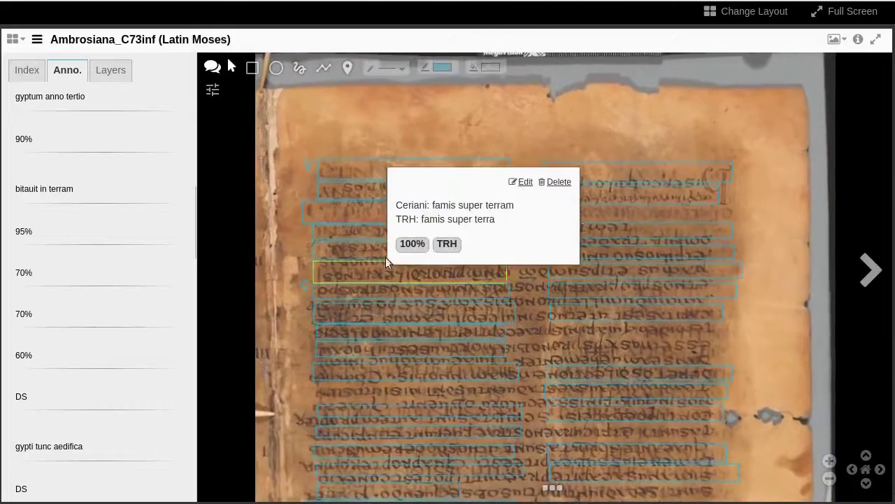
mouse_move(375, 195)
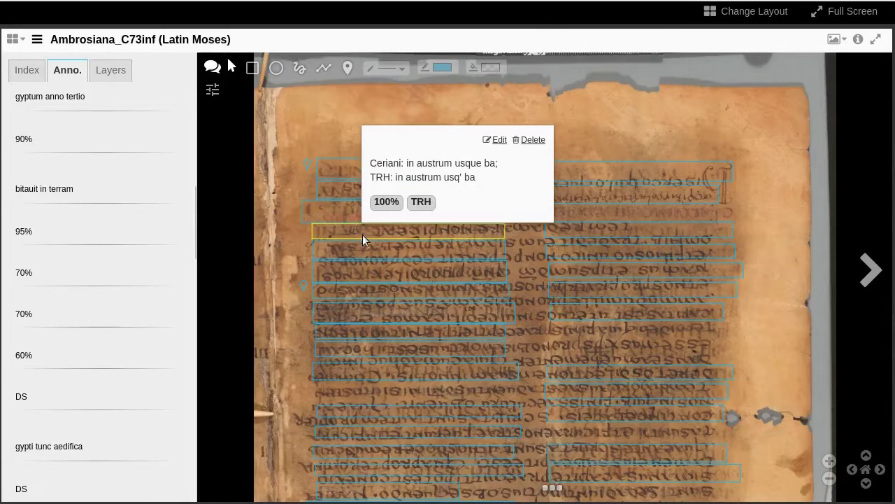
mouse_move(363, 248)
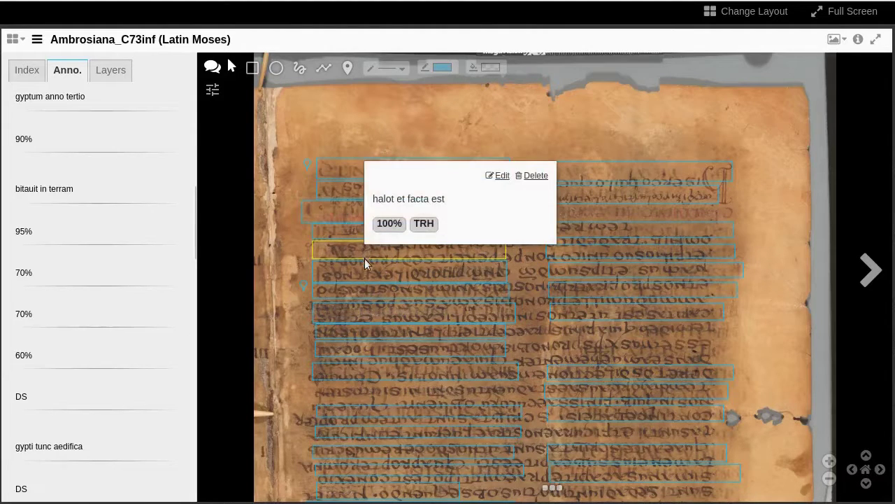
mouse_move(365, 265)
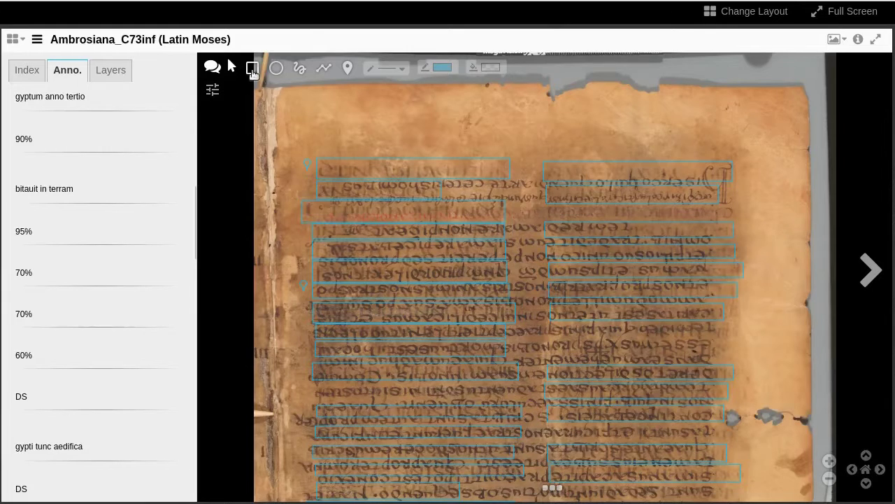
left_click(253, 74)
mouse_move(559, 89)
left_mouse_down()
mouse_move(626, 118)
mouse_move(741, 138)
left_mouse_up()
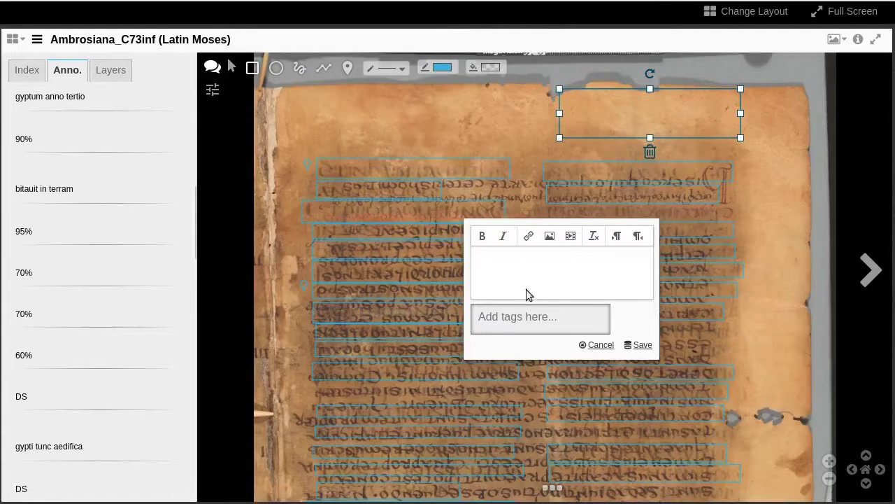
type("new annotation")
left_click(595, 345)
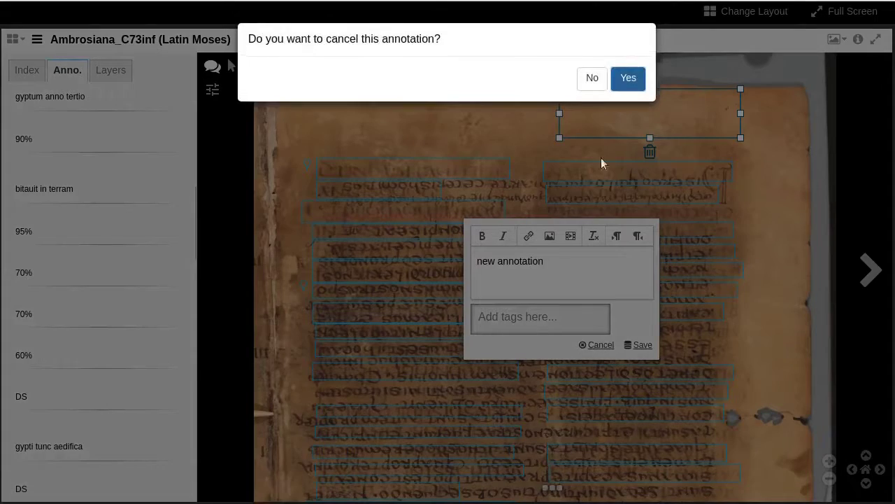
left_click(628, 79)
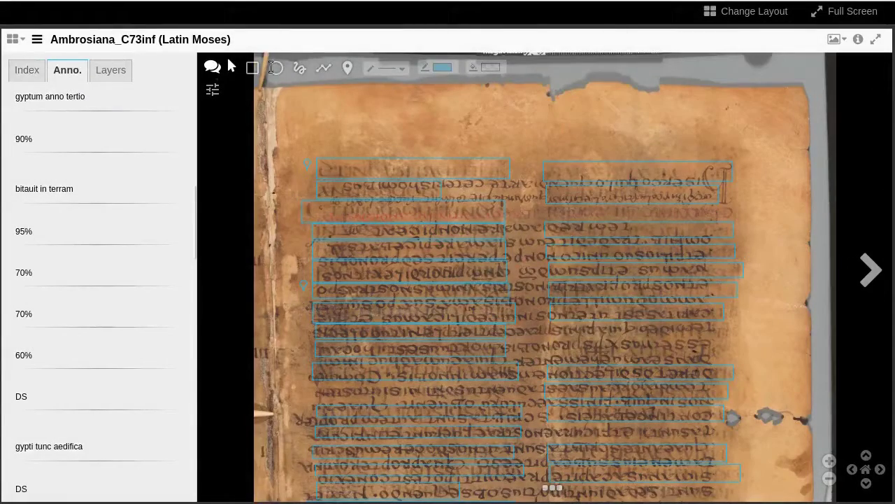
Step: Hide the annotations and rotate the page clockwise a full turn back to upright
left_click(211, 68)
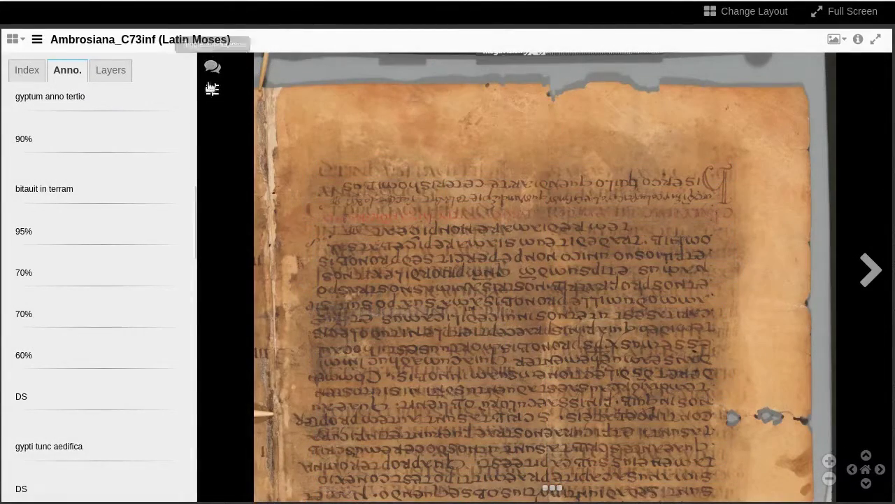
left_click(213, 89)
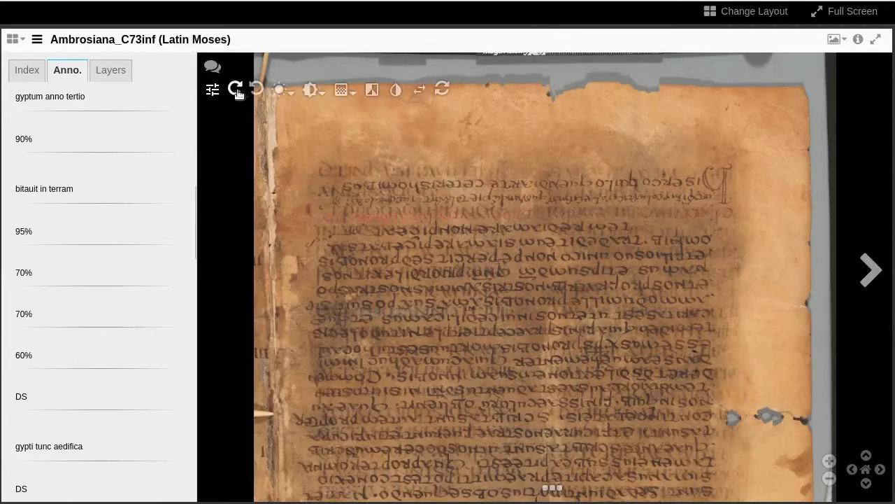
left_click(236, 90)
left_click(236, 90)
left_click(236, 90)
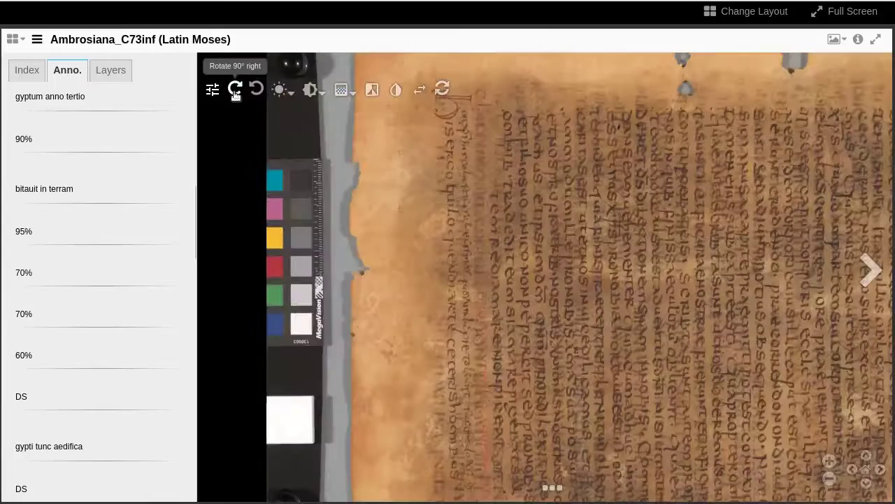
left_click(236, 90)
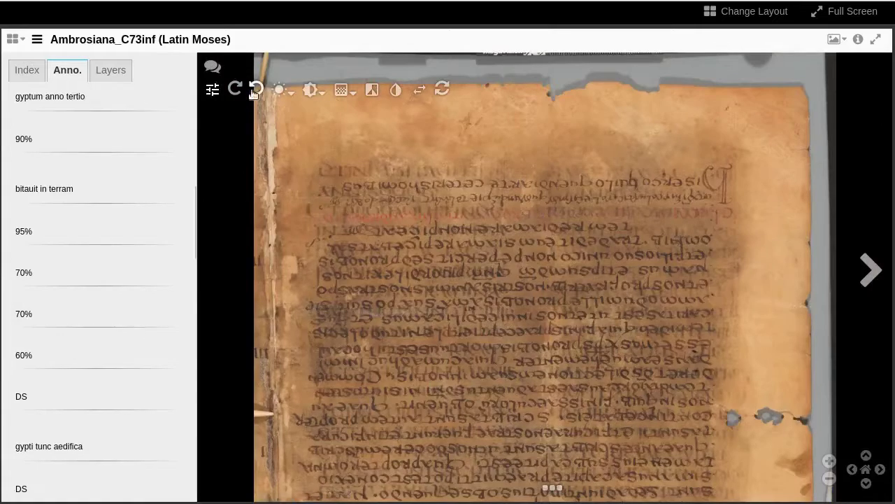
Step: Rotate the page anticlockwise a full turn and mirror it twice, leaving it unmirrored
left_click(256, 90)
left_click(256, 90)
left_click(256, 91)
left_click(256, 91)
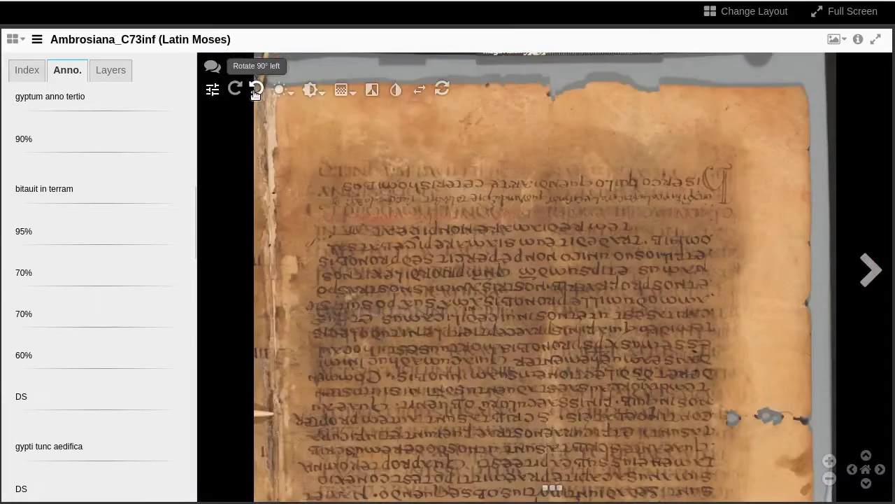
left_click(419, 90)
left_click(419, 89)
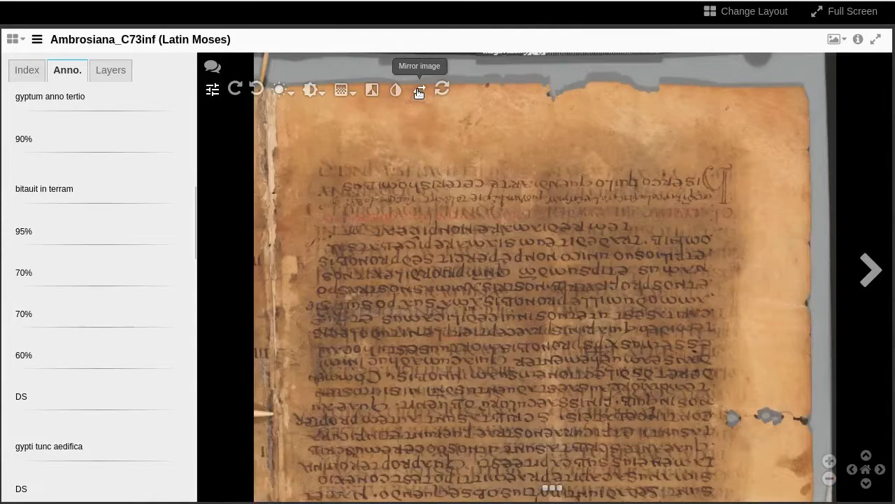
left_click(212, 91)
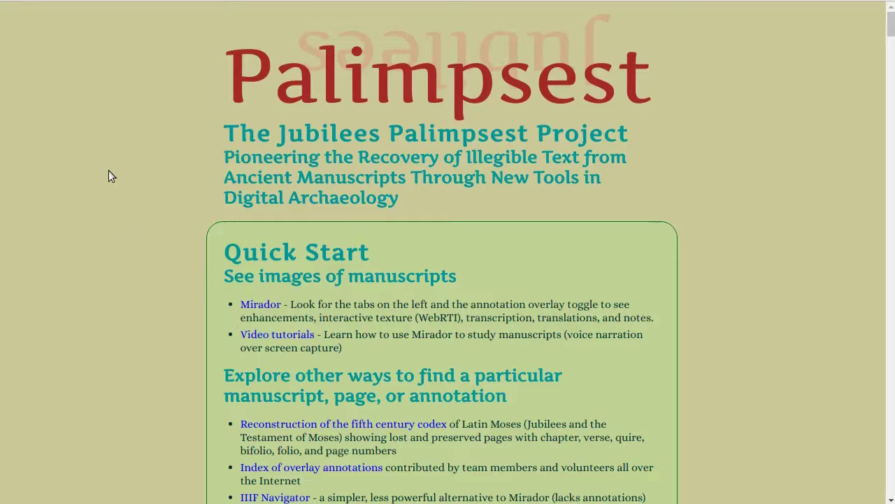
Step: Scroll the Jubilees Palimpsest Project home page down to its Quick Start links
scroll(141, 261, "down", 2)
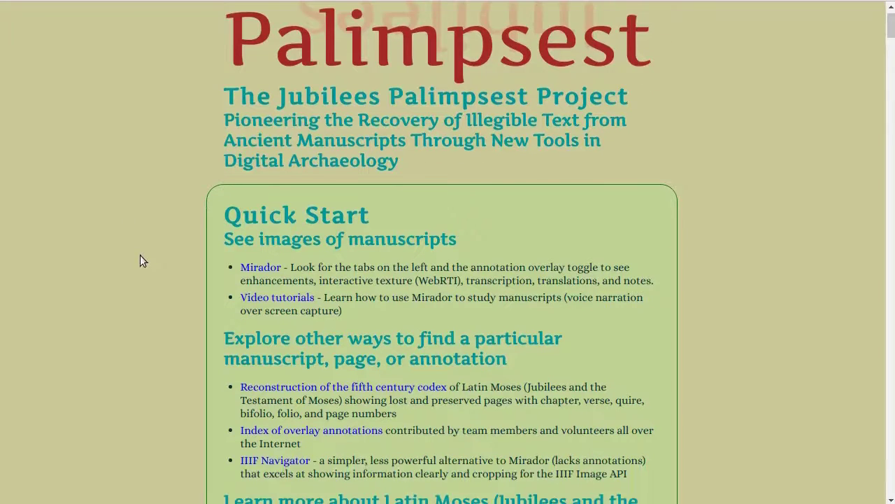